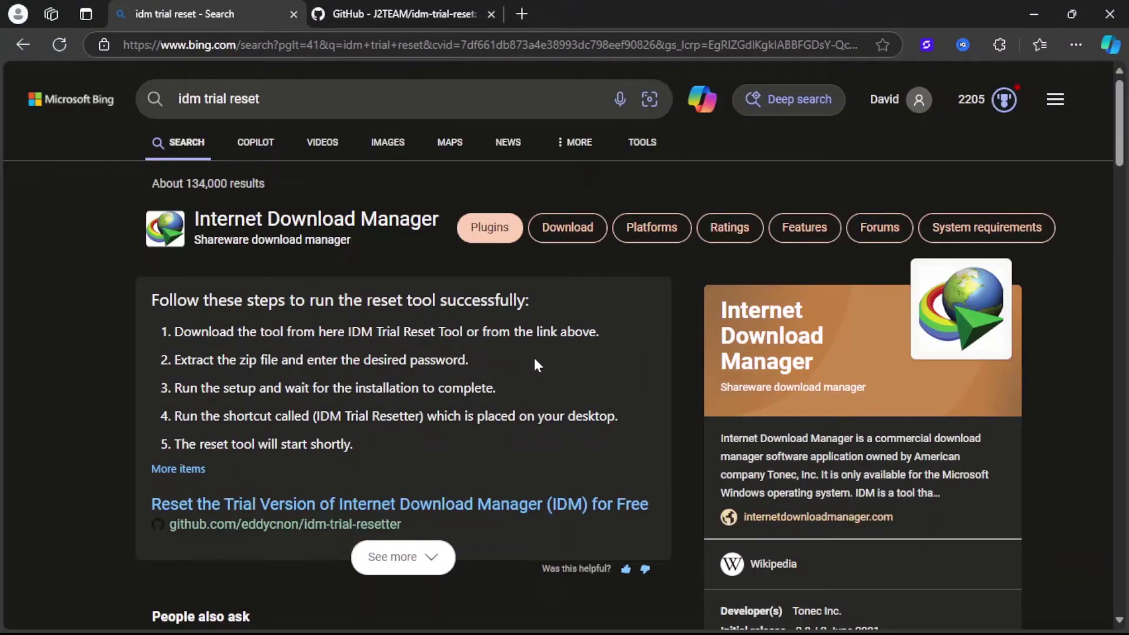
pyautogui.scroll(-2, 533, 358)
pyautogui.scroll(2, 534, 357)
pyautogui.scroll(-2, 360, 237)
pyautogui.scroll(-2, 359, 236)
pyautogui.scroll(-4, 359, 237)
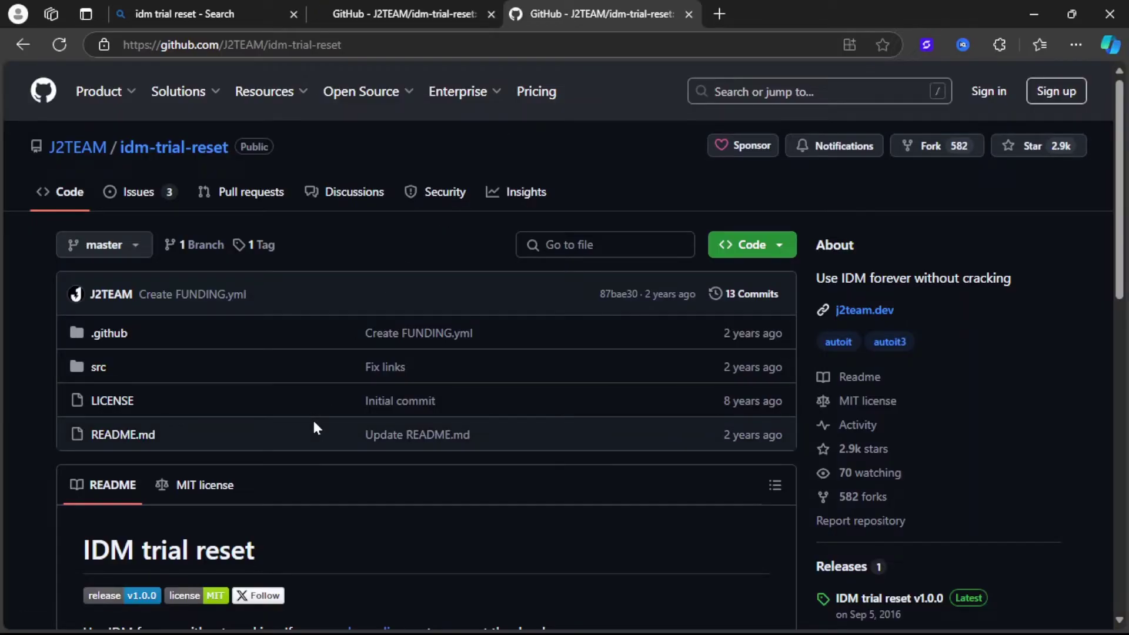
pyautogui.scroll(-5, 463, 448)
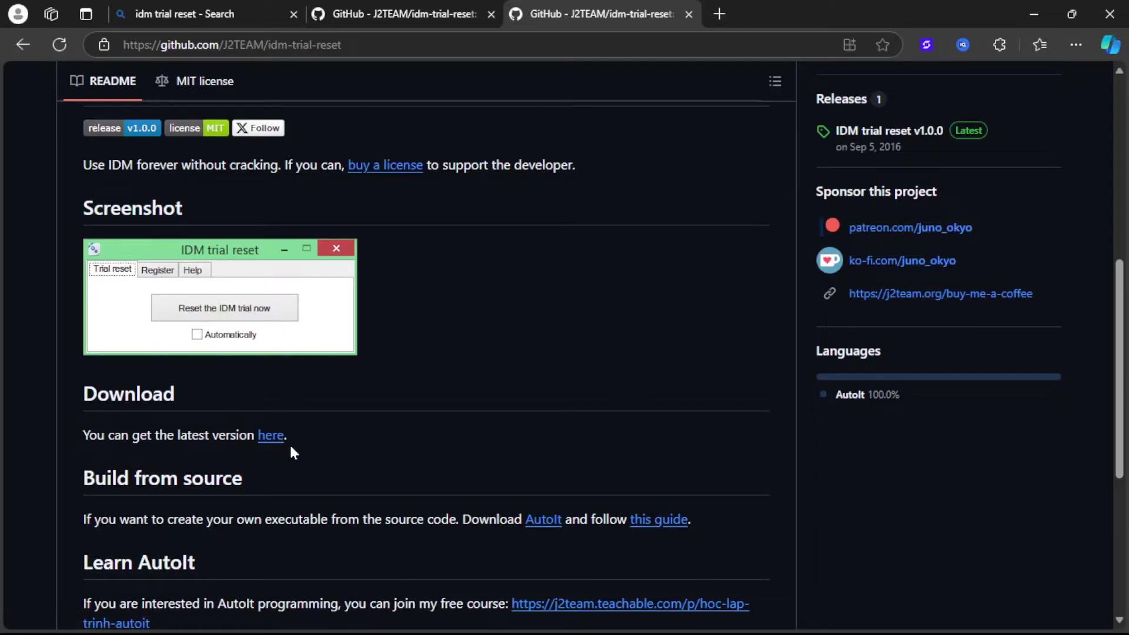
# - Open the v1.0.0 release, start the IDM.Trial.Reset.v1.0.0.zip download, then cancel it in IDM
pyautogui.click(270, 436)
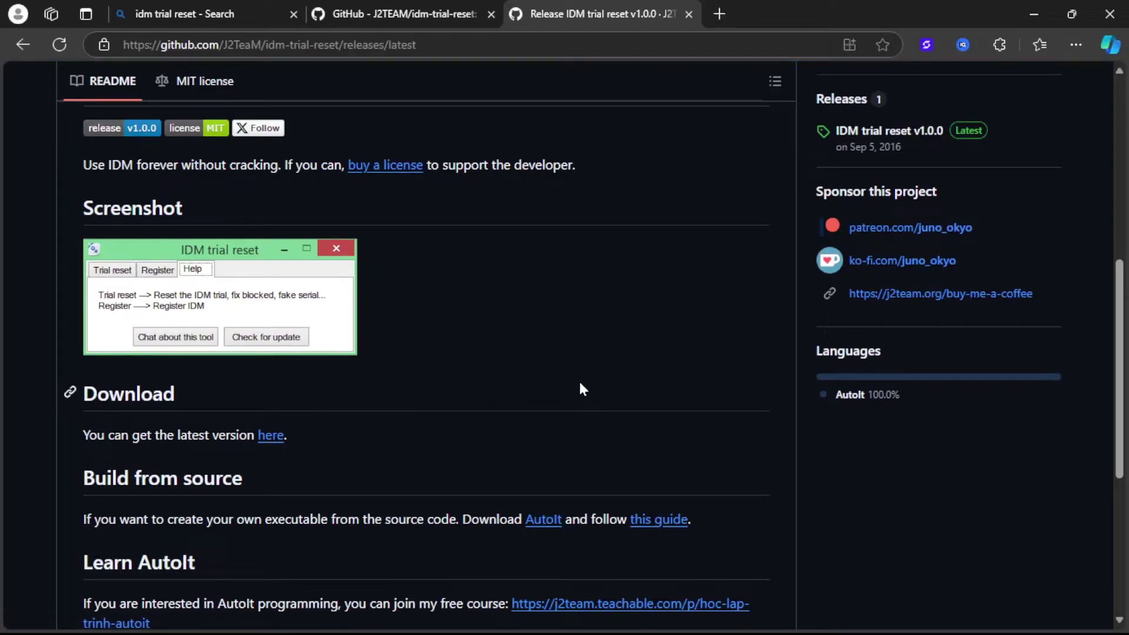
pyautogui.scroll(-2, 580, 380)
pyautogui.scroll(-1, 582, 389)
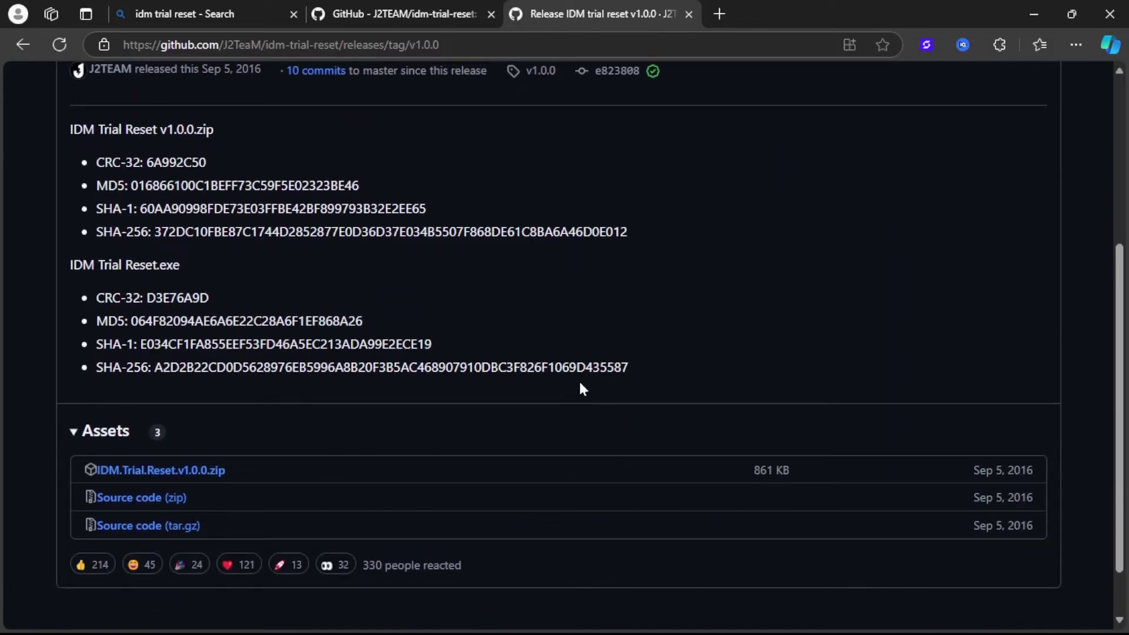
pyautogui.scroll(-2, 581, 388)
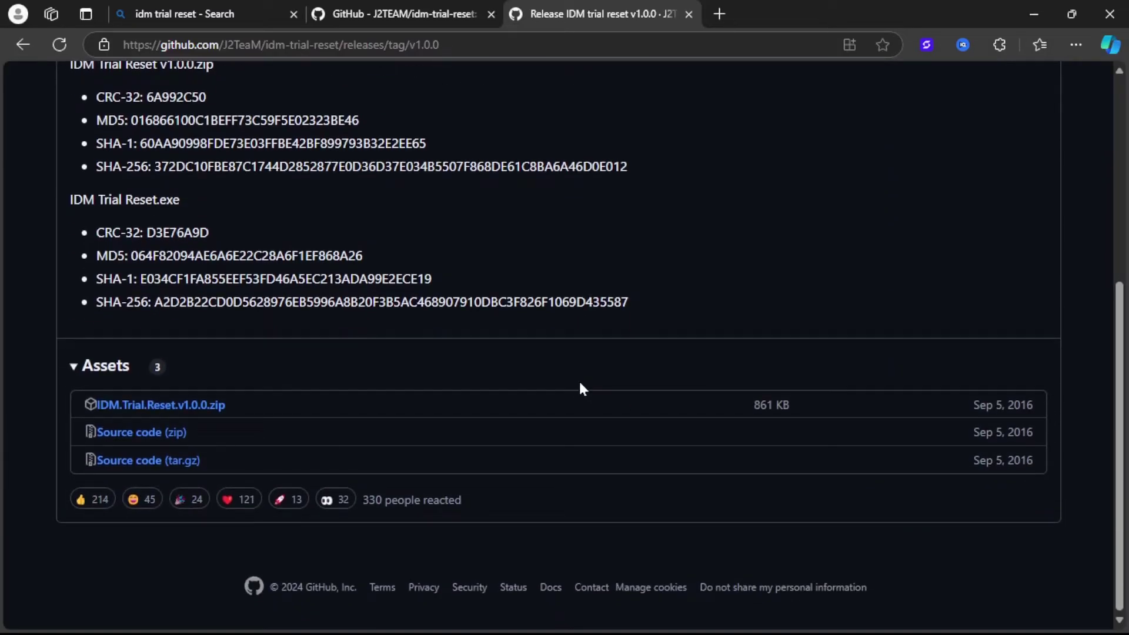
pyautogui.click(161, 419)
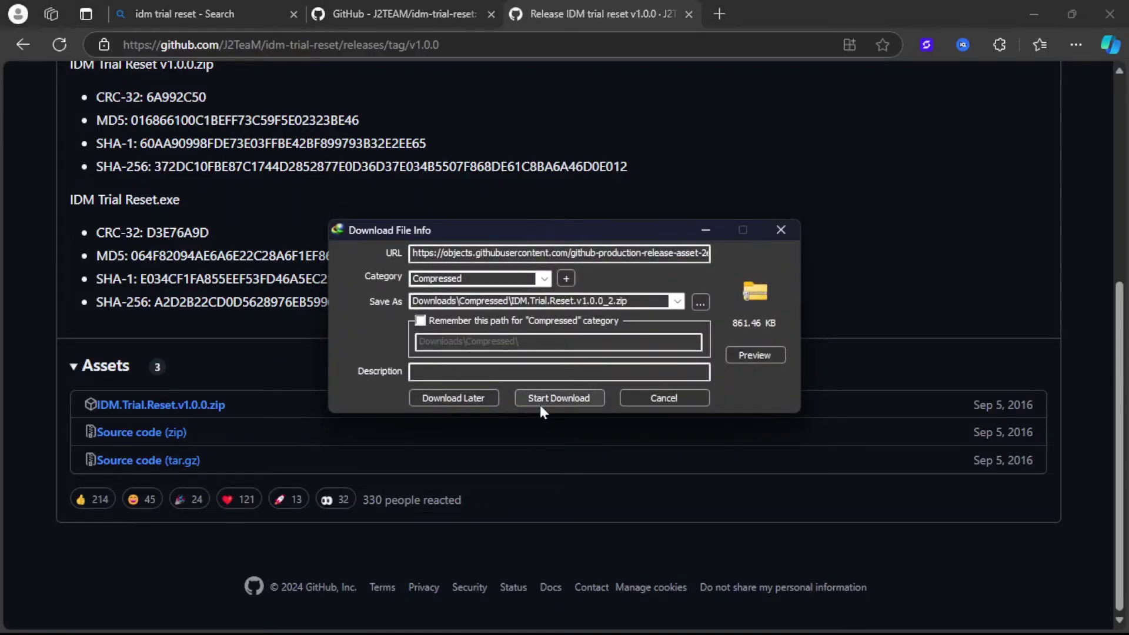
pyautogui.click(781, 229)
pyautogui.hotkey('alt', 'Tab')
pyautogui.press('Tab')
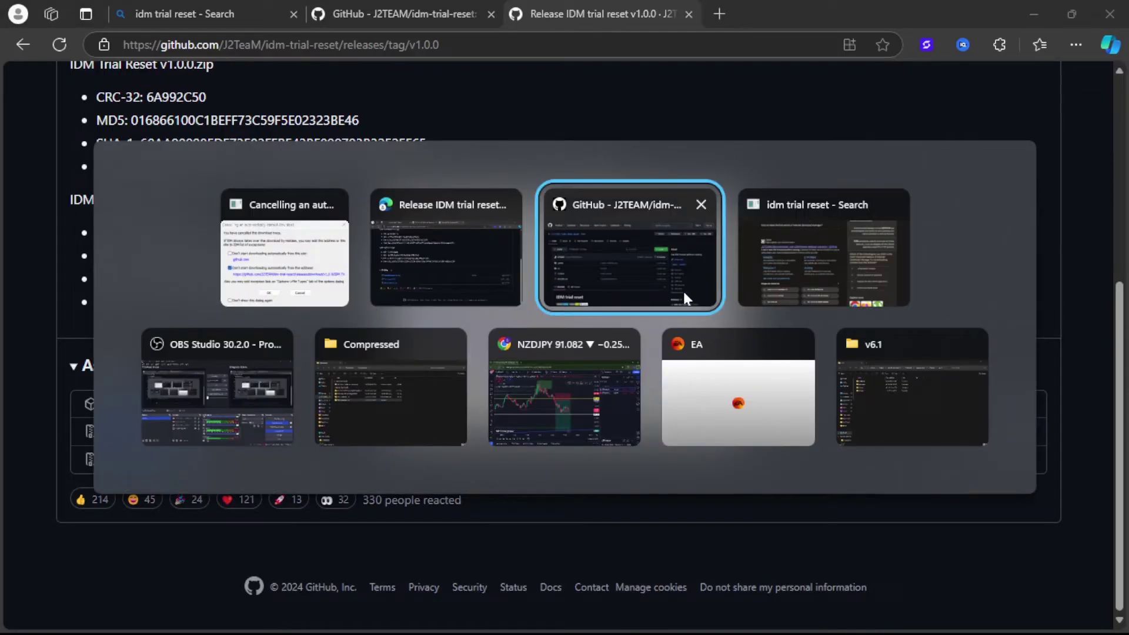
# - In the Compressed folder, dismiss IDM's notice and right-click the IDM.Trial.Reset.v1.0.0 zip
pyautogui.press('Tab')
pyautogui.press('Tab')
pyautogui.press('Tab')
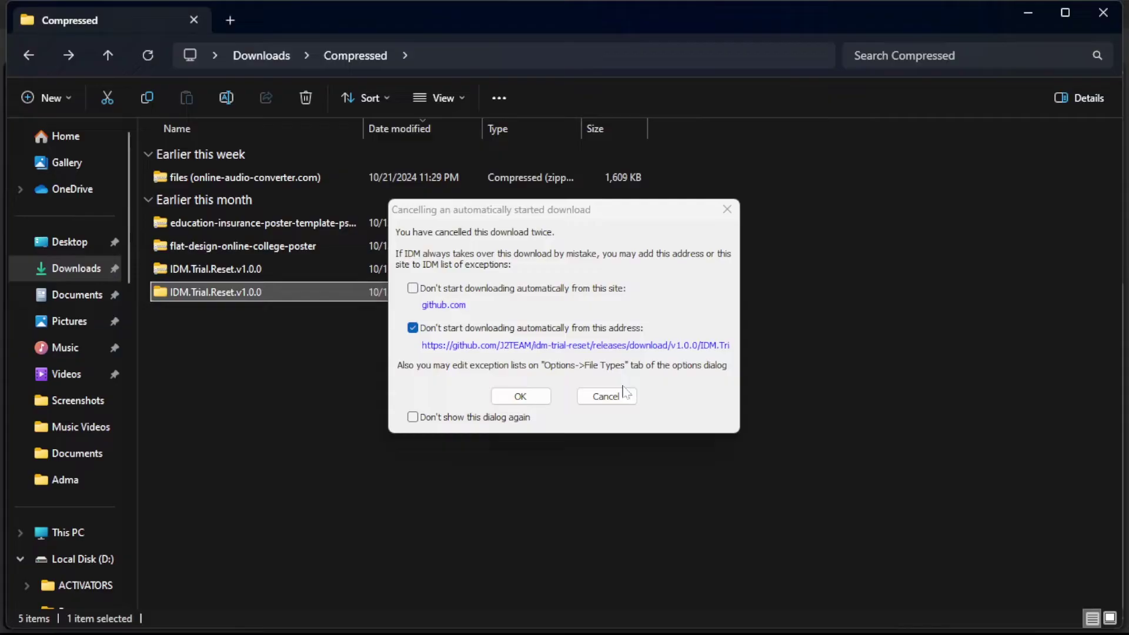
pyautogui.click(607, 397)
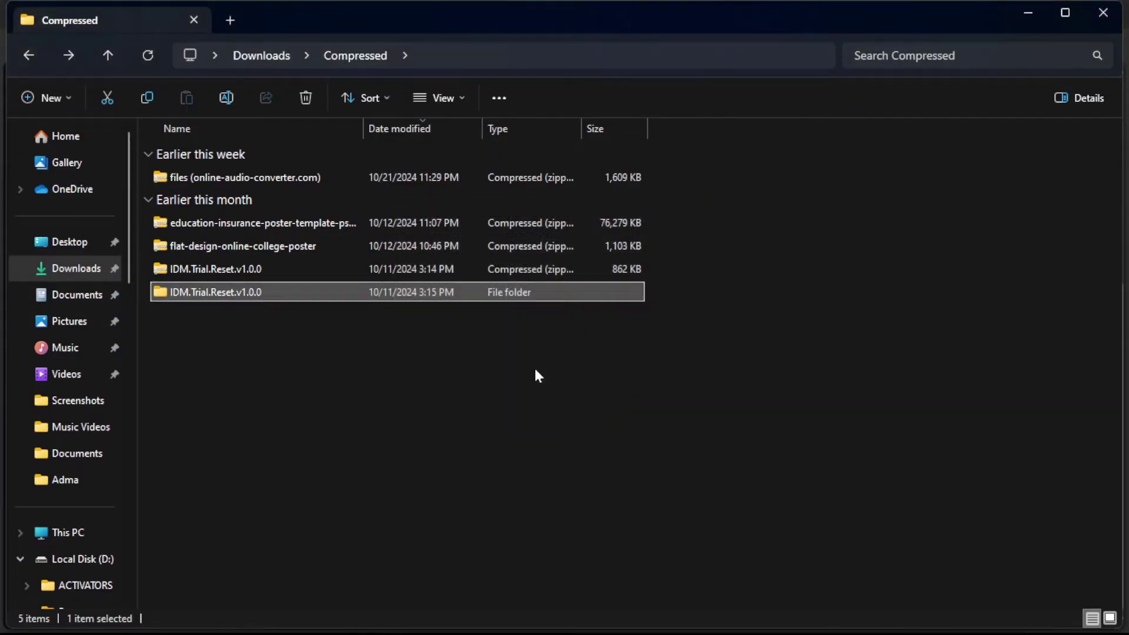
pyautogui.click(233, 274)
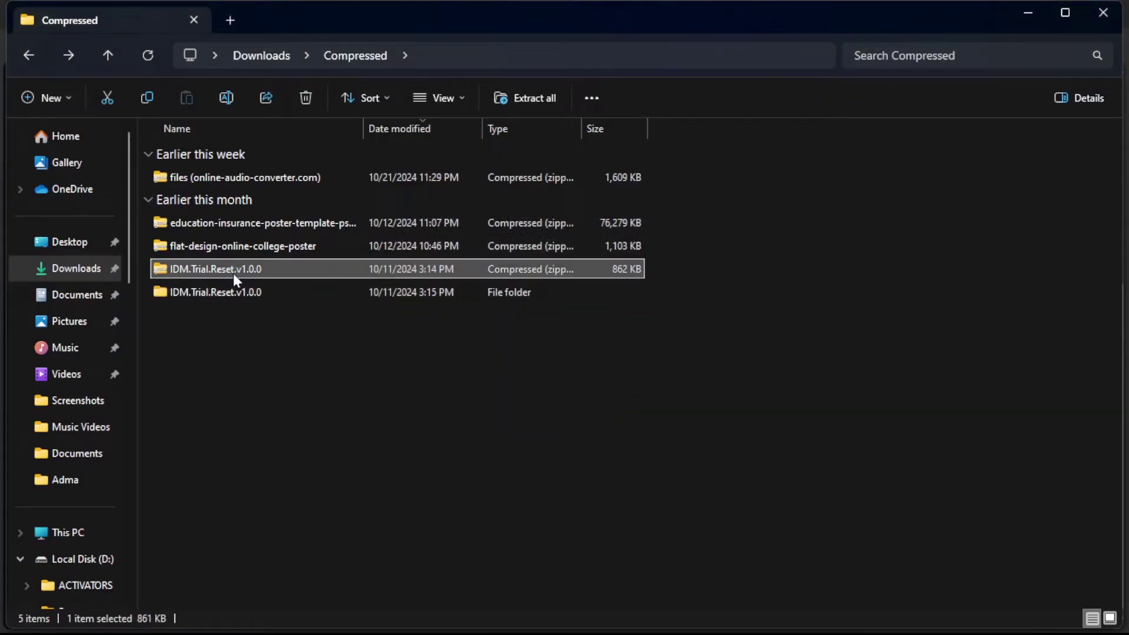
pyautogui.rightClick(272, 273)
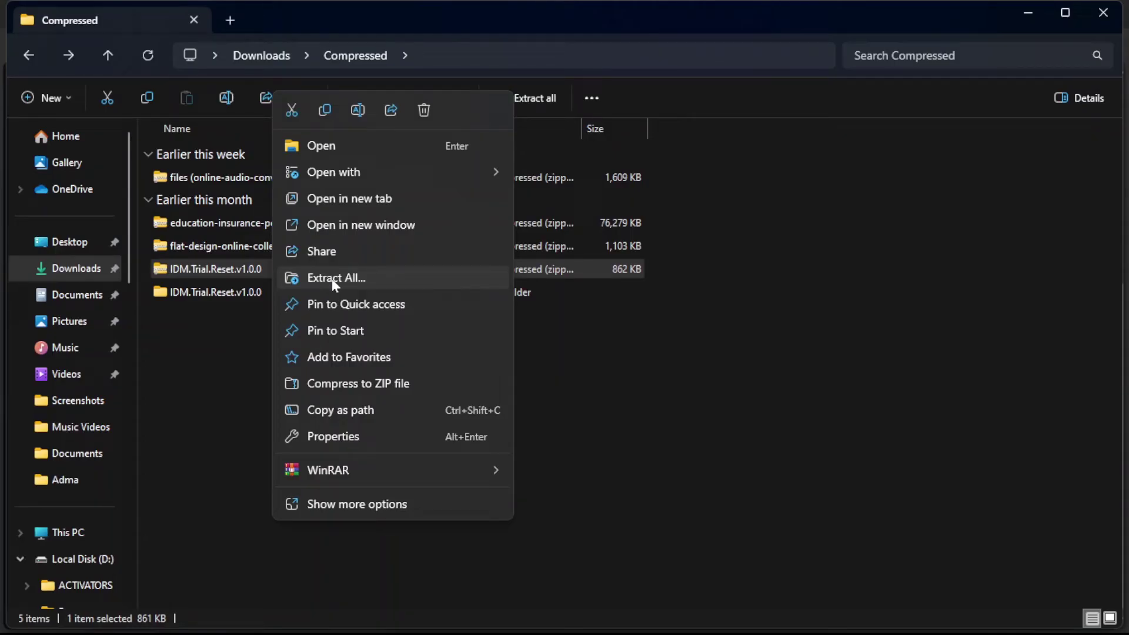
# - Extract the IDM.Trial.Reset.v1.0.0 zip to the suggested folder, replacing the existing IDM Trial Reset.exe
pyautogui.click(365, 285)
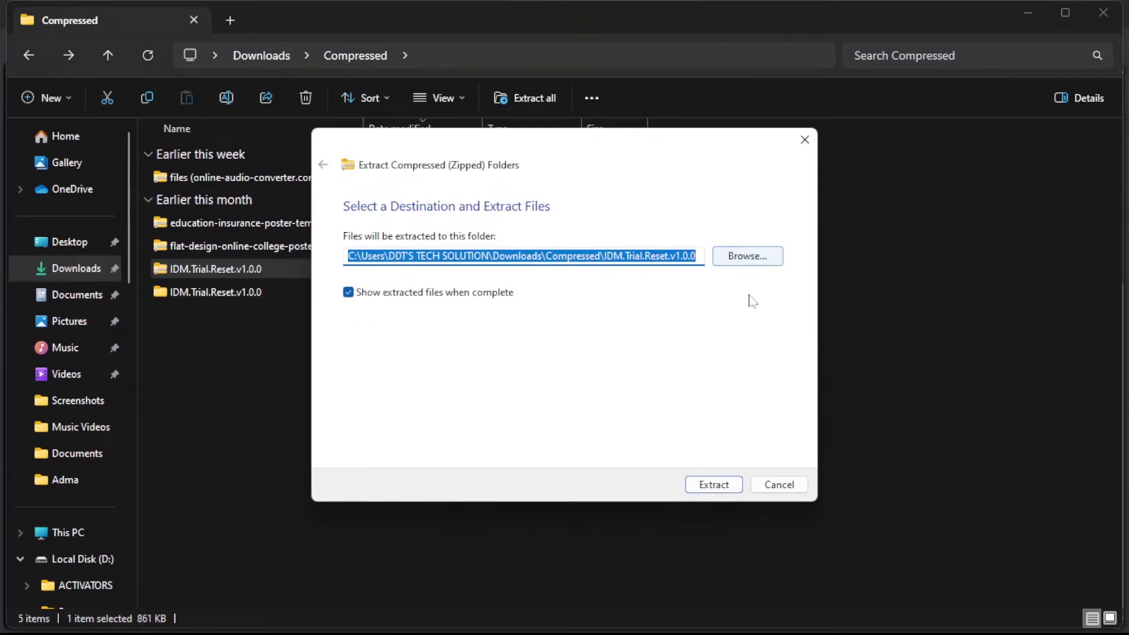
pyautogui.click(715, 484)
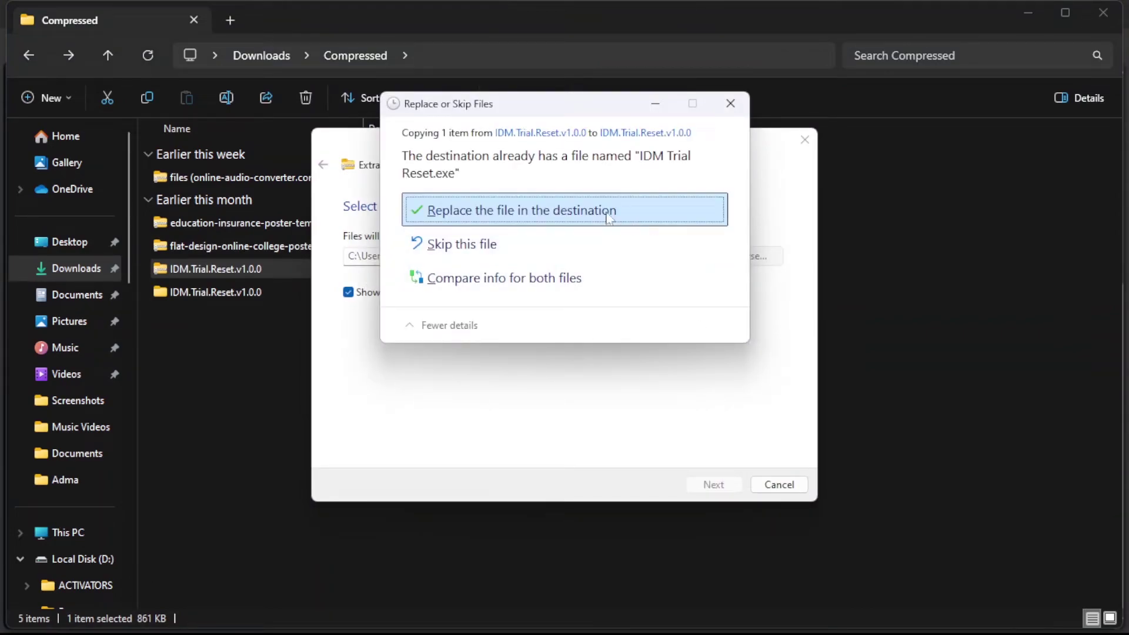
pyautogui.click(606, 217)
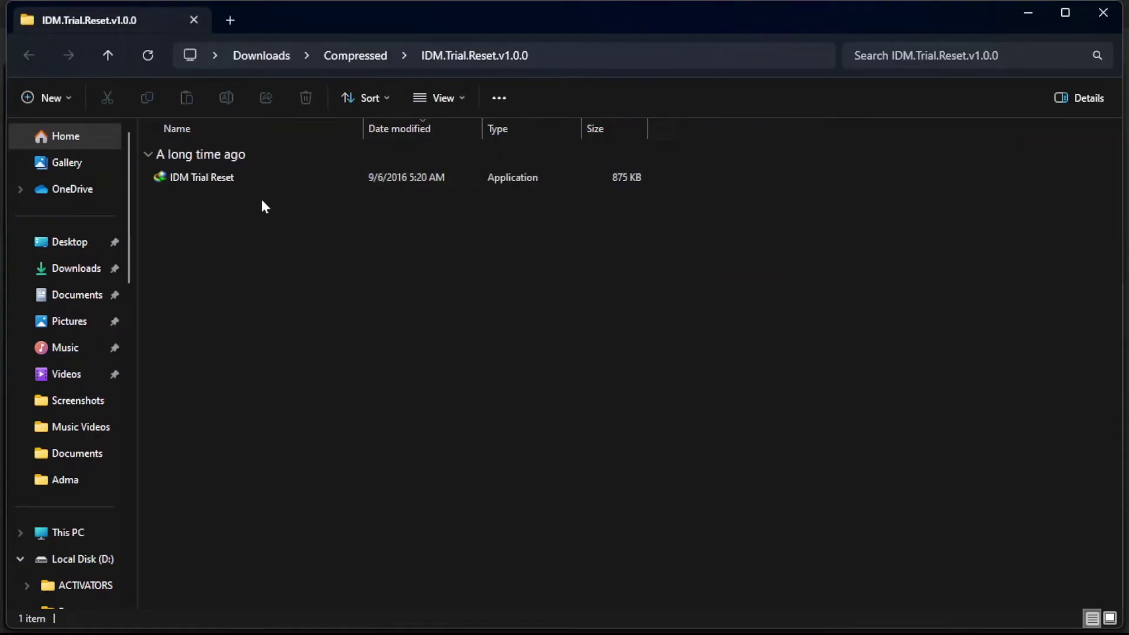
# - Run IDM Trial Reset from the IDM.Trial.Reset.v1.0.0 folder as administrator
pyautogui.click(224, 184)
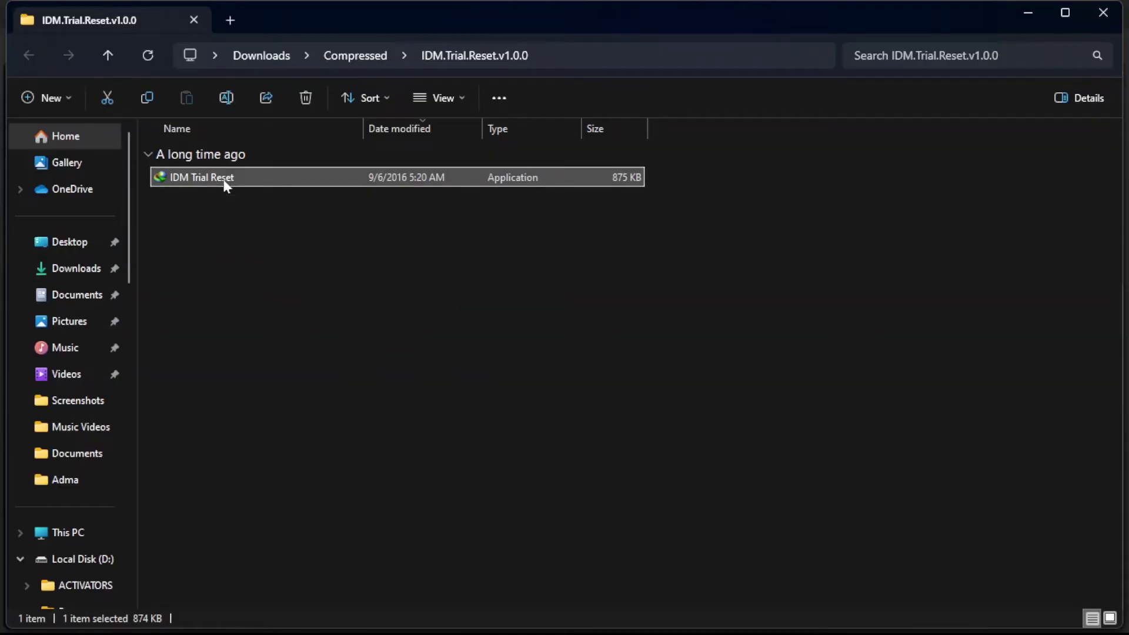
pyautogui.rightClick(224, 184)
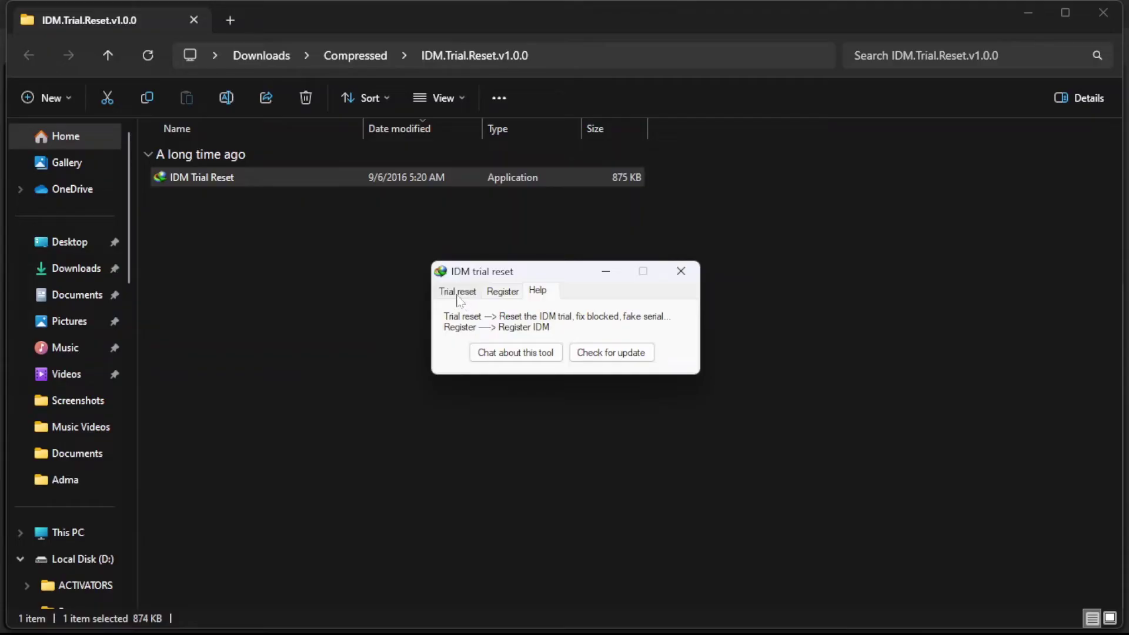
# - Start 'Reset the IDM trial now' from IDM Trial Reset's Trial reset tab
pyautogui.click(457, 298)
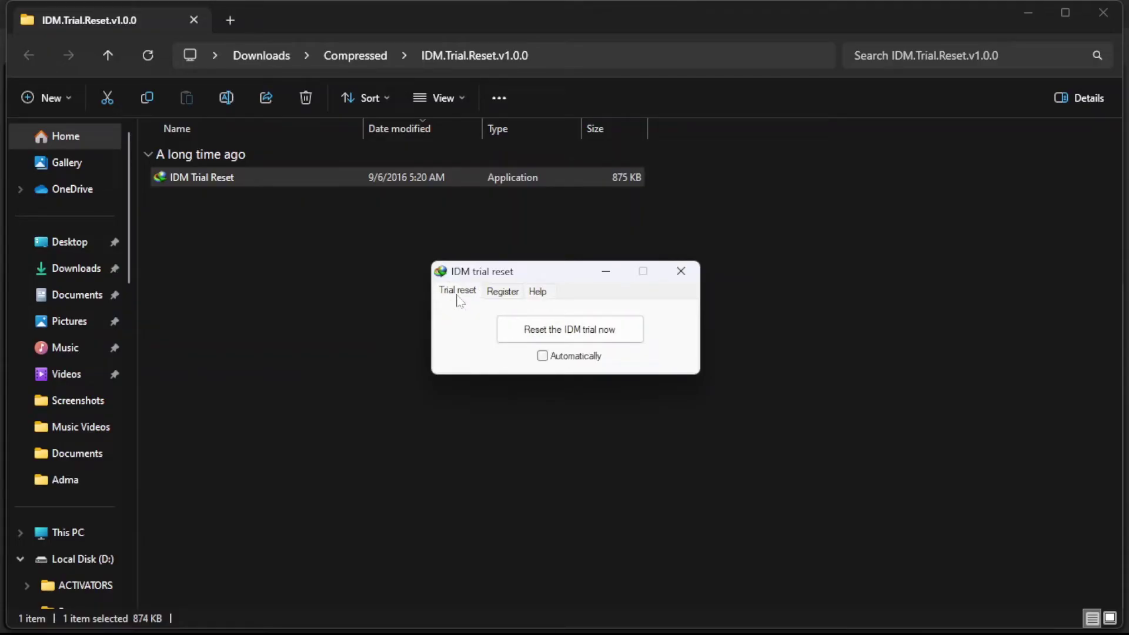
pyautogui.click(497, 301)
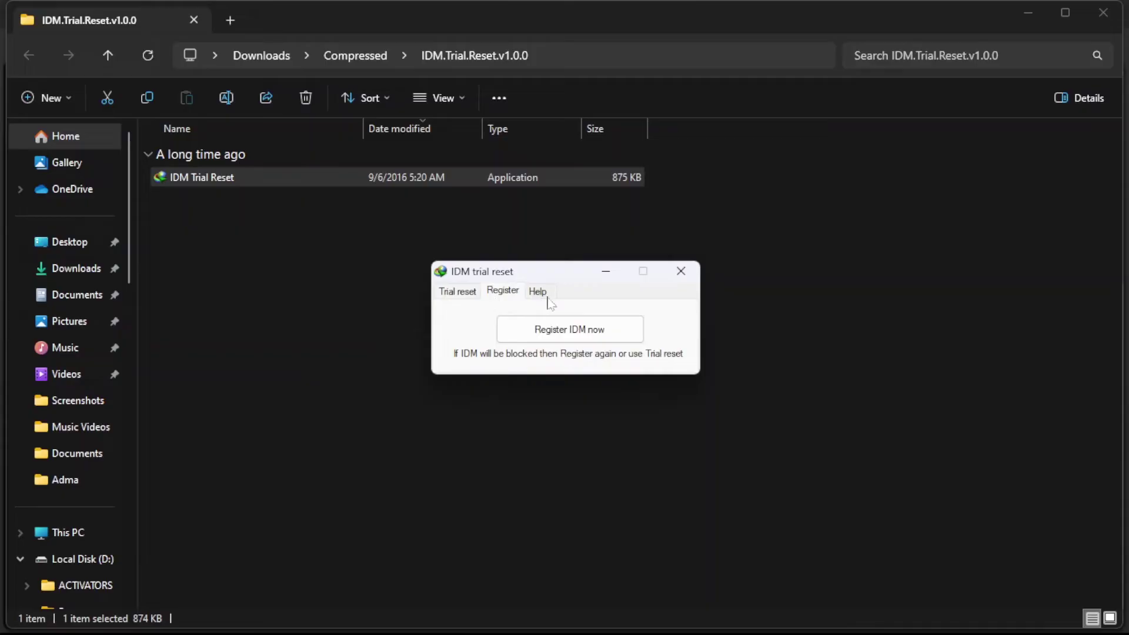
pyautogui.click(547, 298)
pyautogui.click(458, 299)
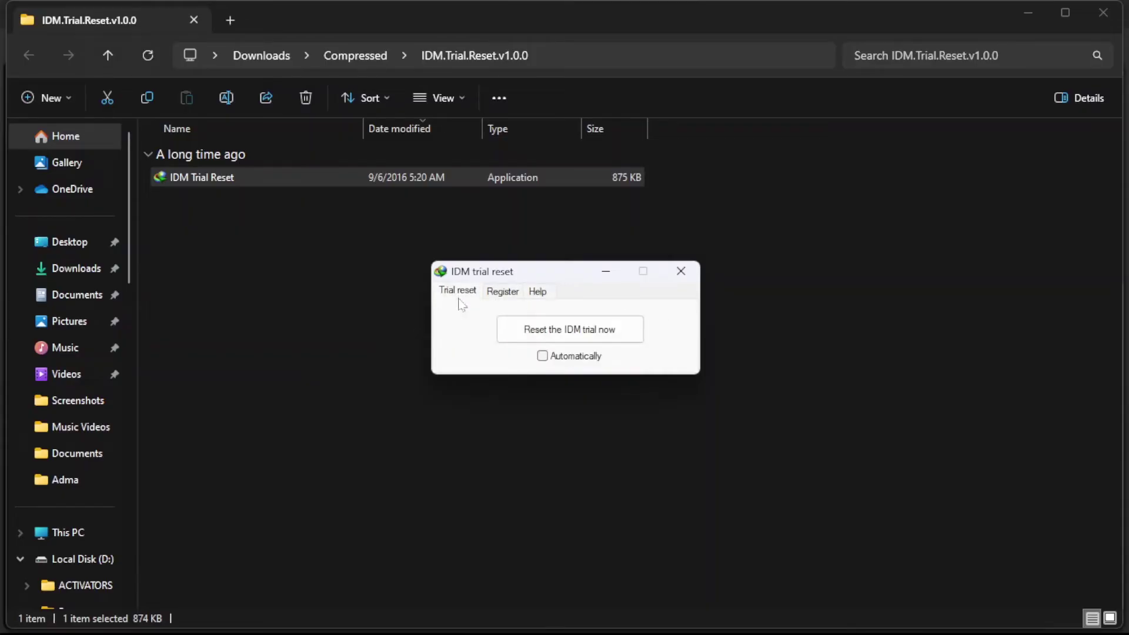
pyautogui.click(561, 343)
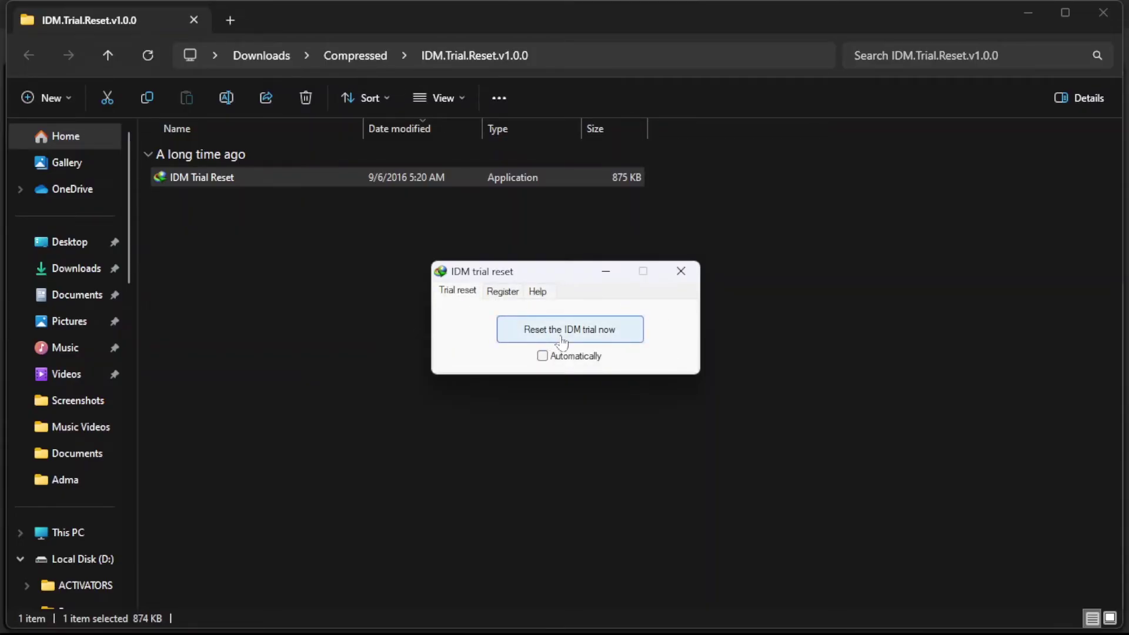
pyautogui.click(562, 343)
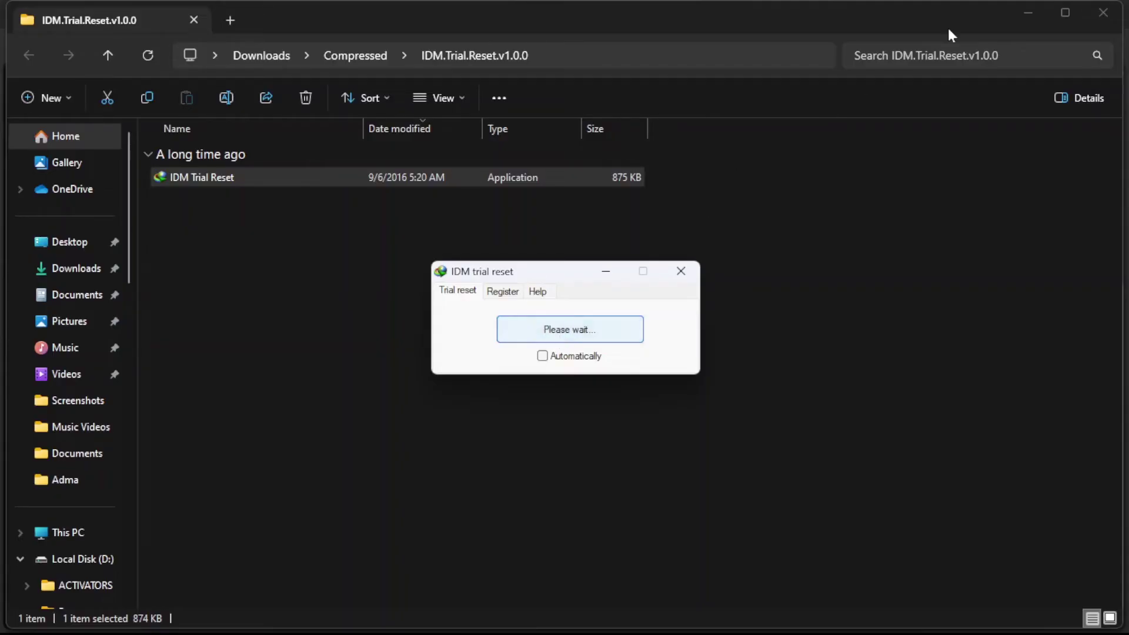
# - Minimize File Explorer, the browser and the recording software to reveal the desktop
pyautogui.click(1030, 13)
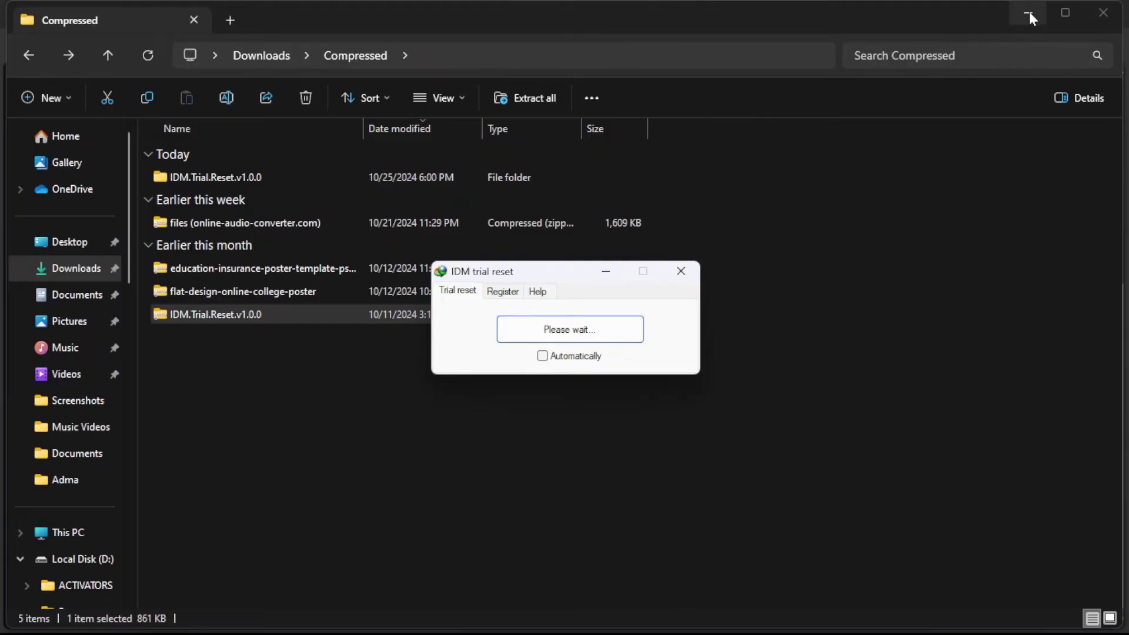
pyautogui.click(1030, 11)
pyautogui.click(1029, 11)
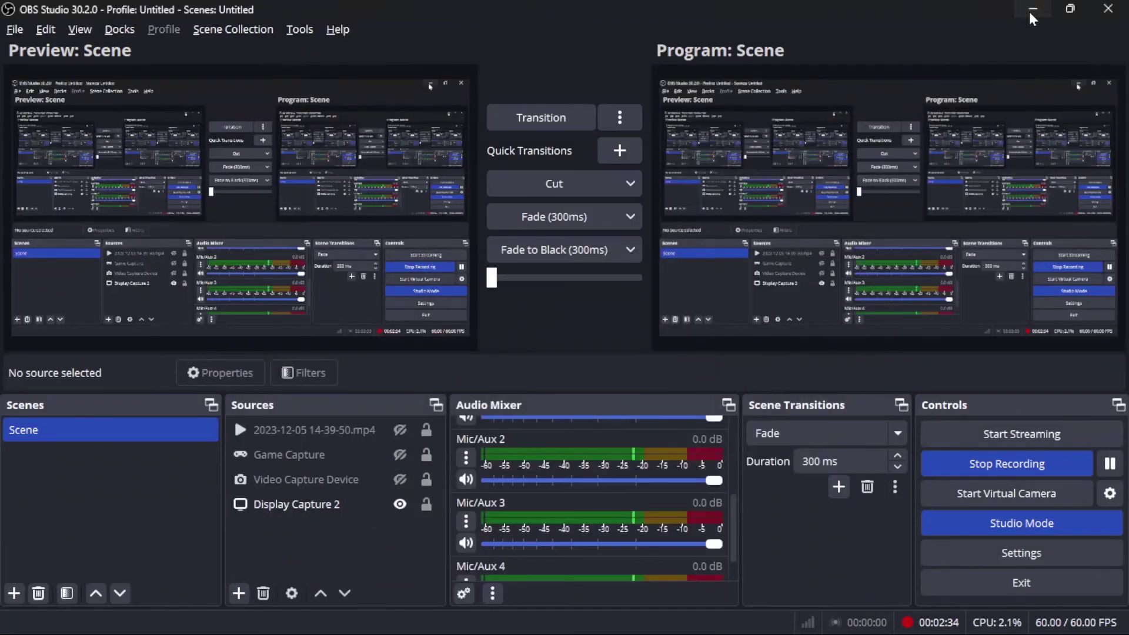
pyautogui.click(1029, 11)
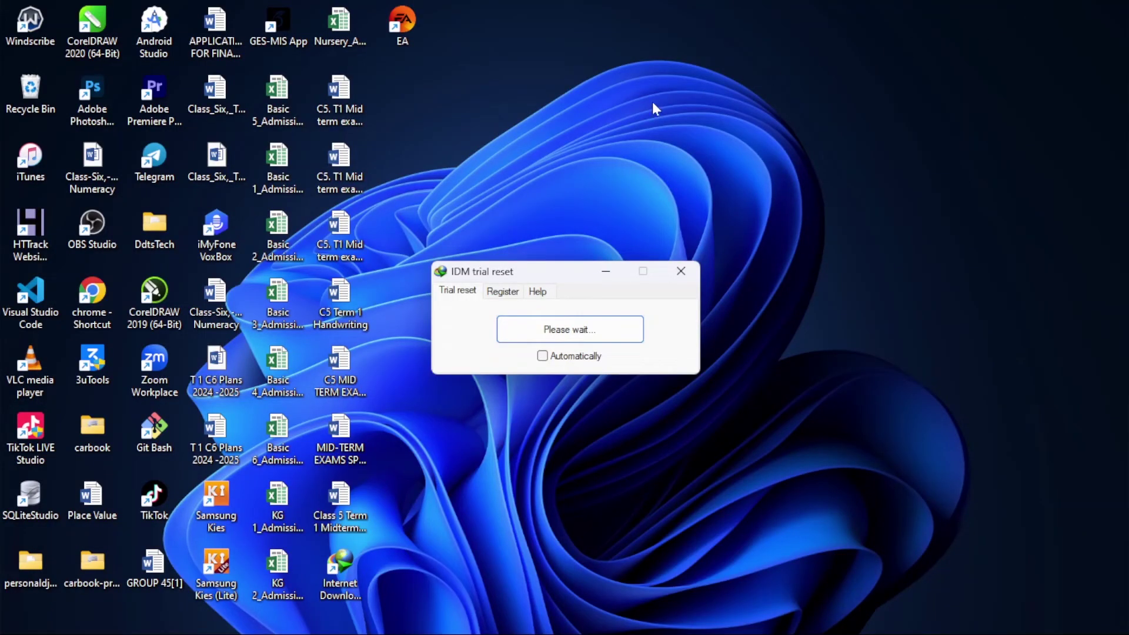
# - Launch Internet Download Manager and dismiss its fake-serial warning and registration form
pyautogui.doubleClick(340, 572)
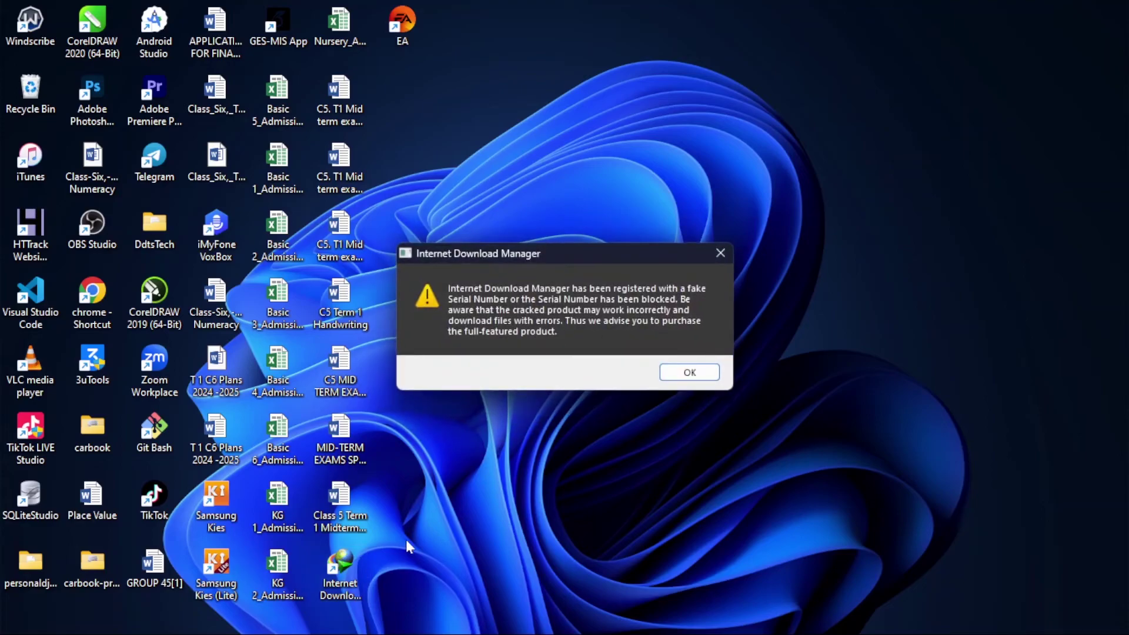
pyautogui.click(690, 372)
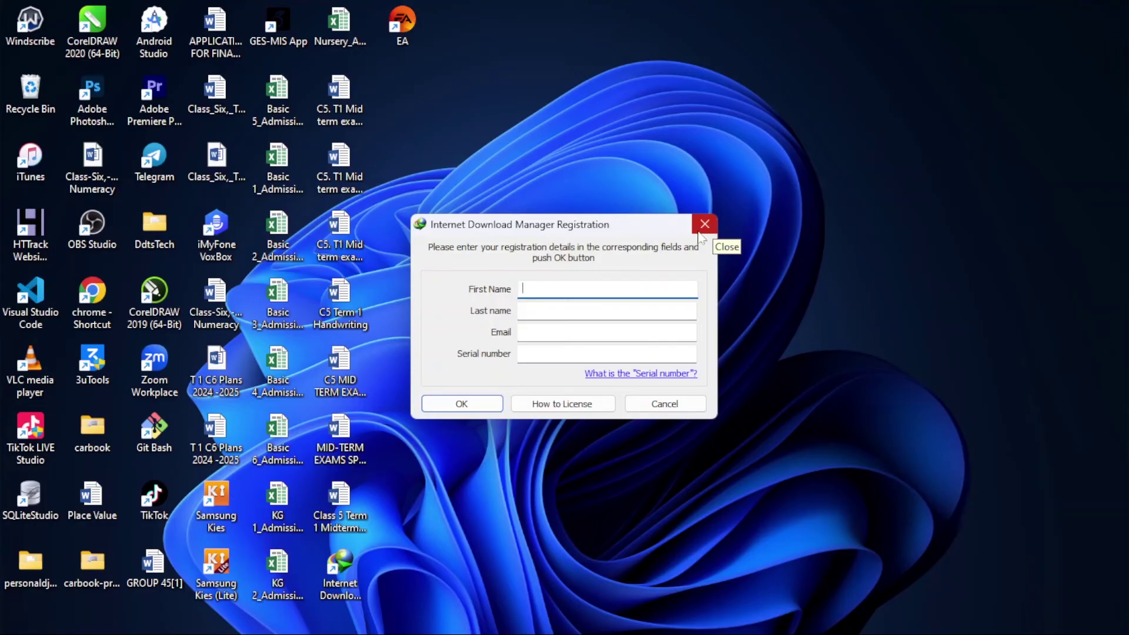
pyautogui.click(706, 226)
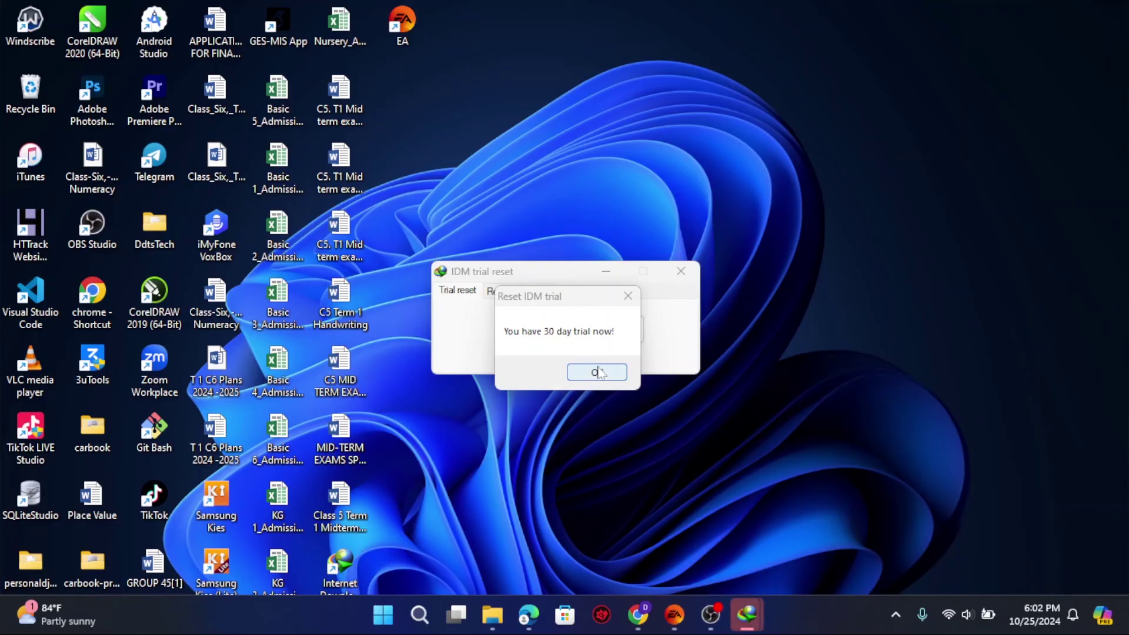
# - Acknowledge the 30-day trial message, close the reset tool, relaunch IDM and check Registration
pyautogui.click(599, 373)
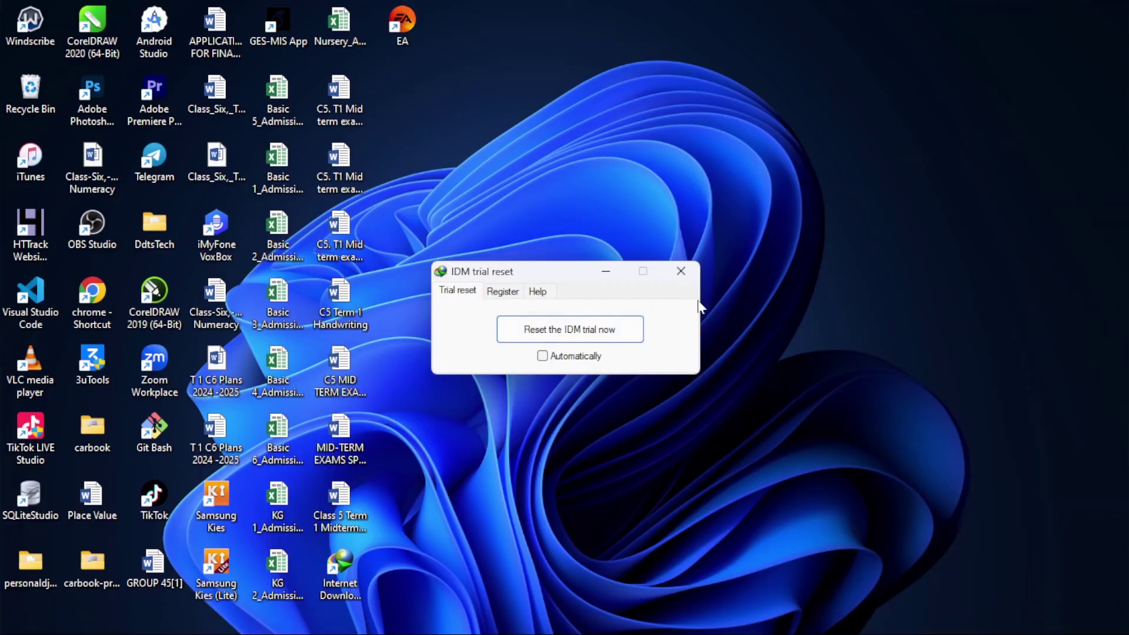
pyautogui.click(681, 274)
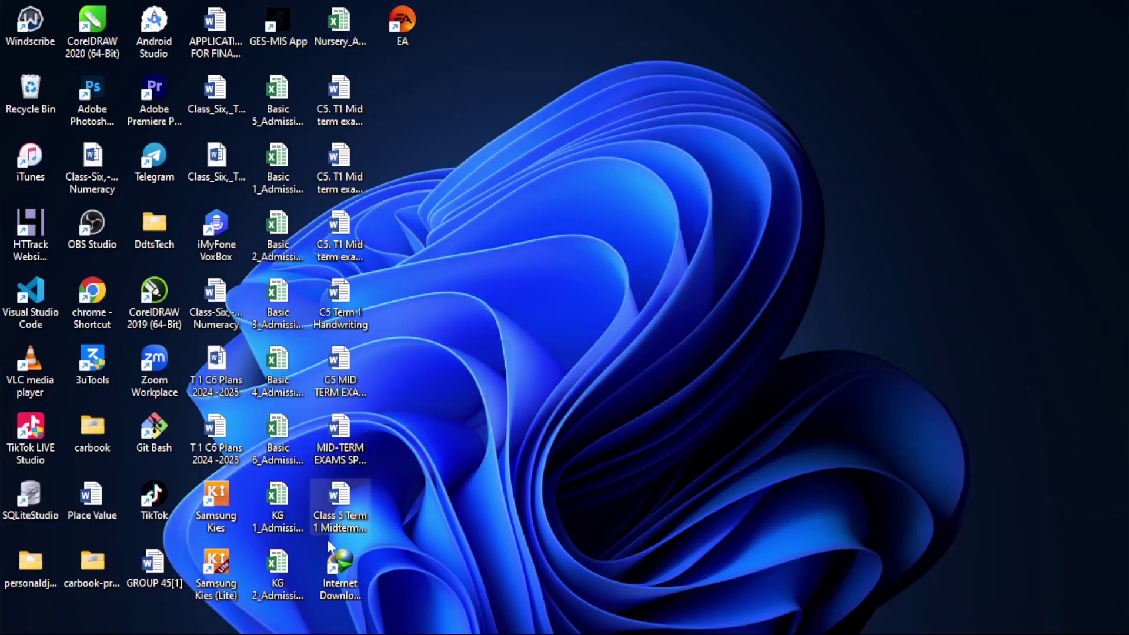
pyautogui.doubleClick(337, 576)
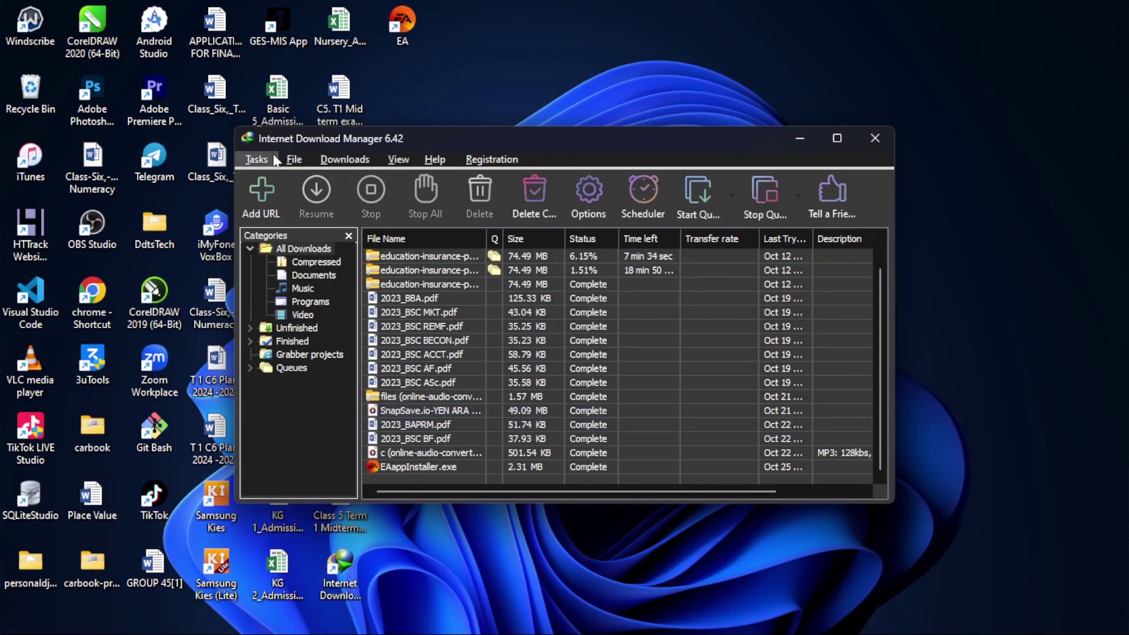
pyautogui.click(487, 161)
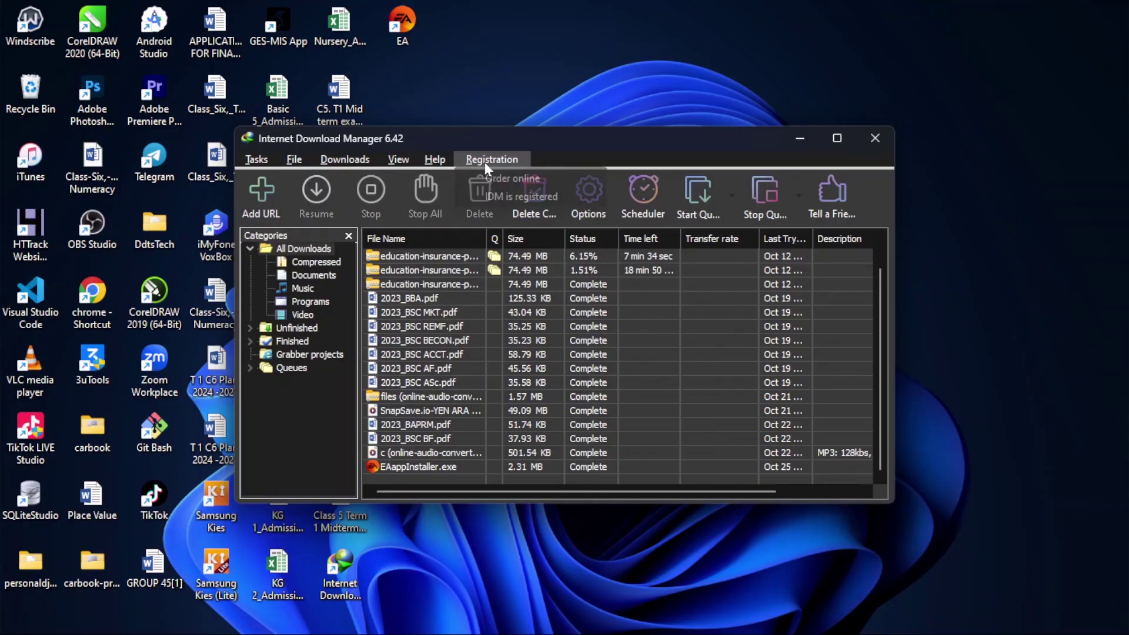